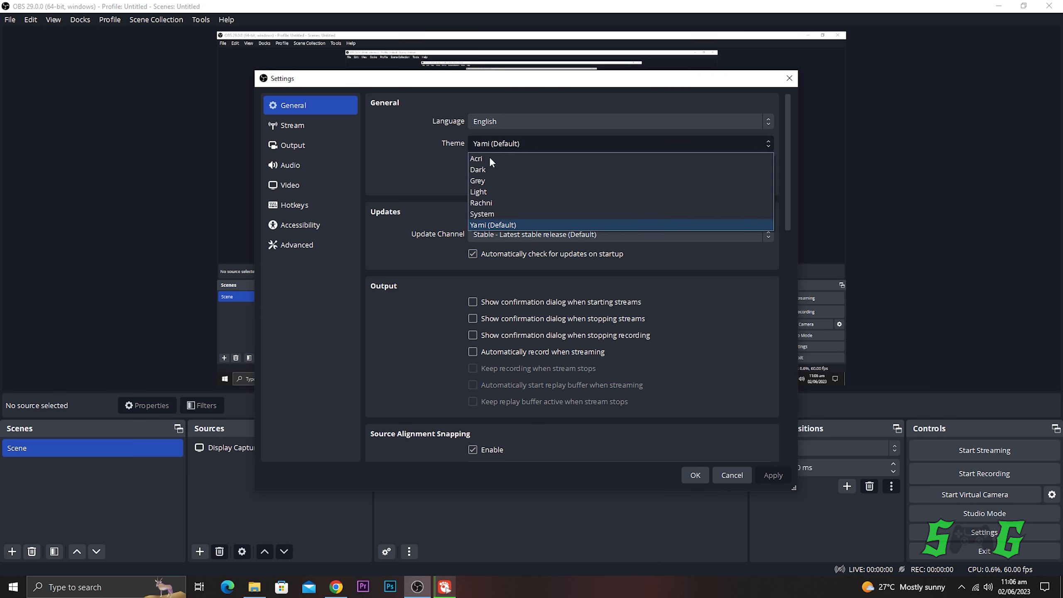
Step: Leave the theme unchanged and set the output mode to Advanced in the output settings
left_click(401, 162)
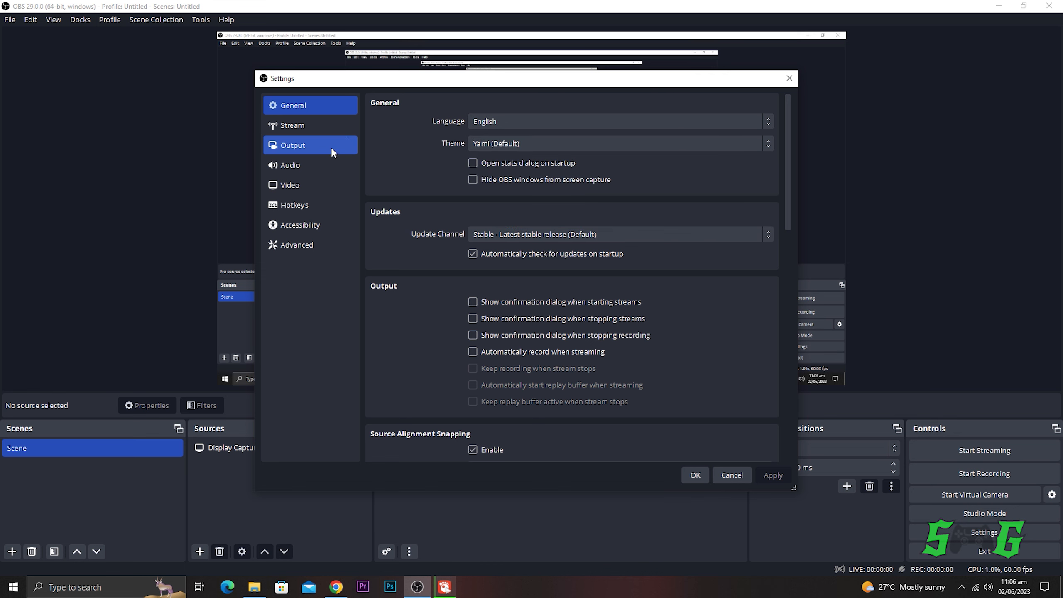
left_click(318, 147)
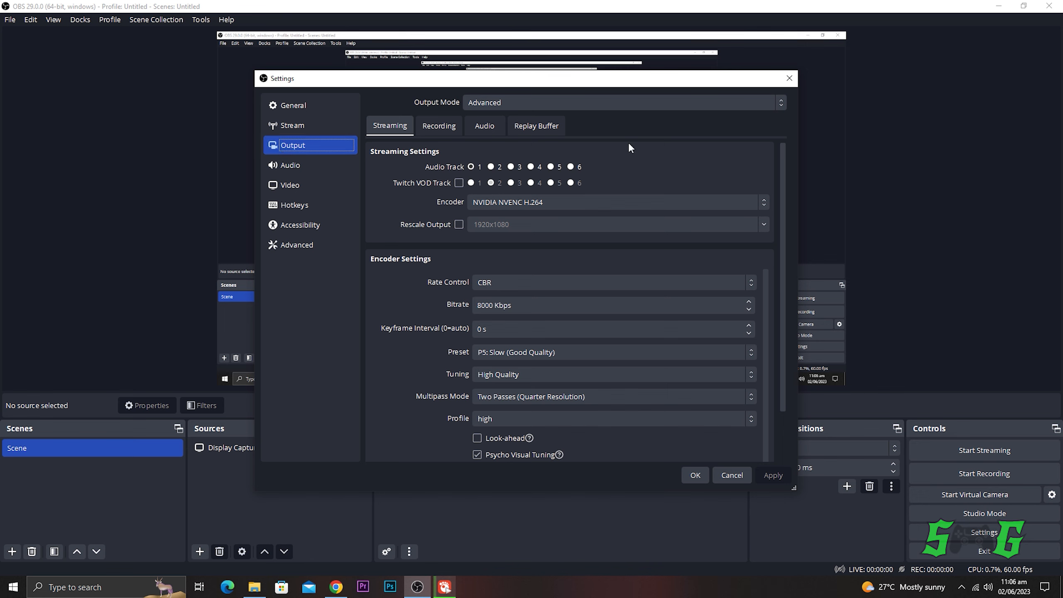
scroll(662, 228, "down", 3)
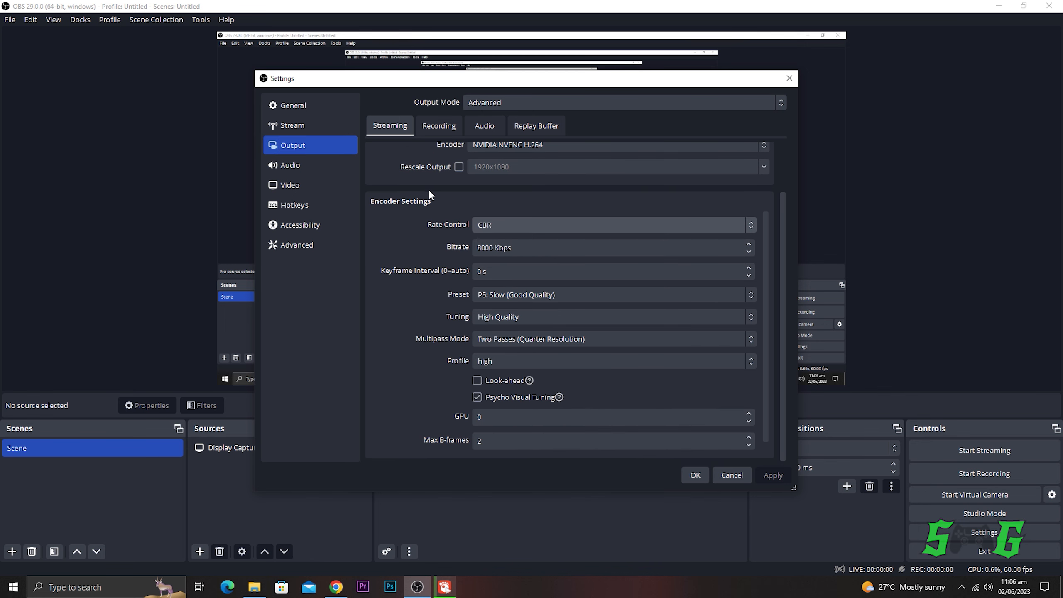
scroll(429, 189, "up", 3)
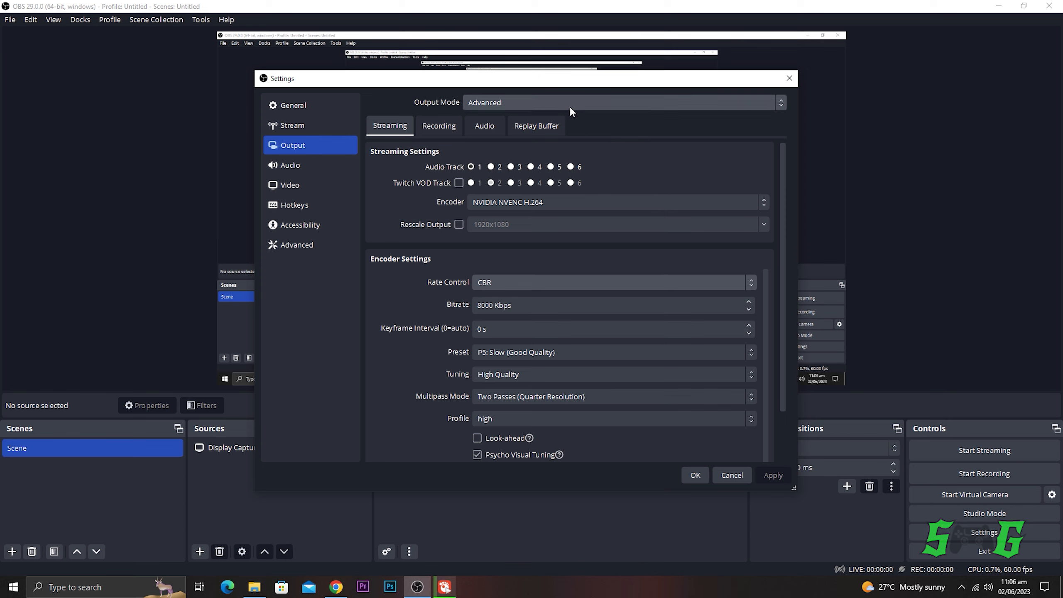
left_click(505, 103)
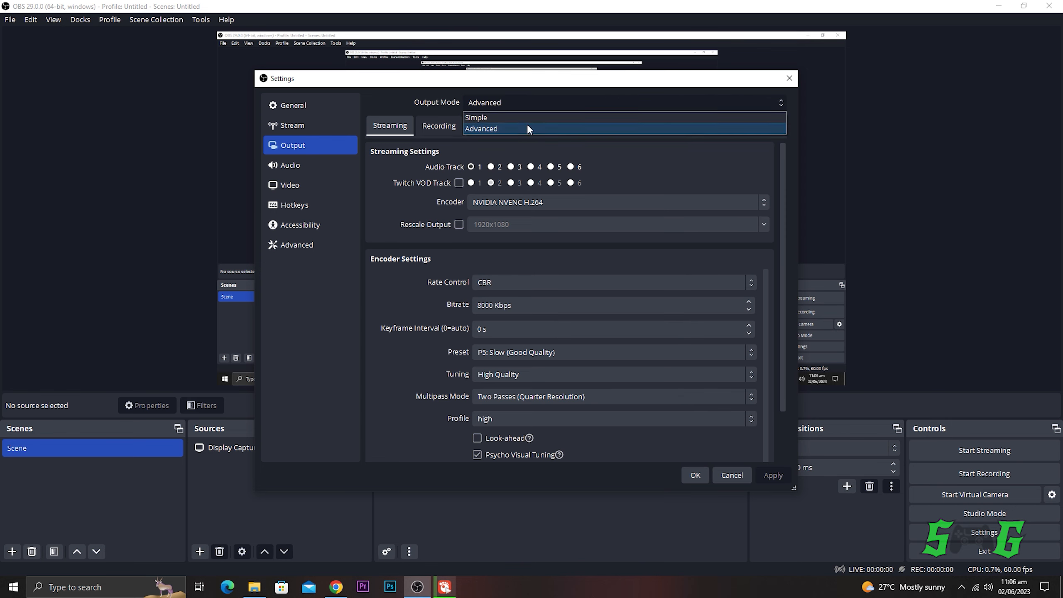
left_click(546, 130)
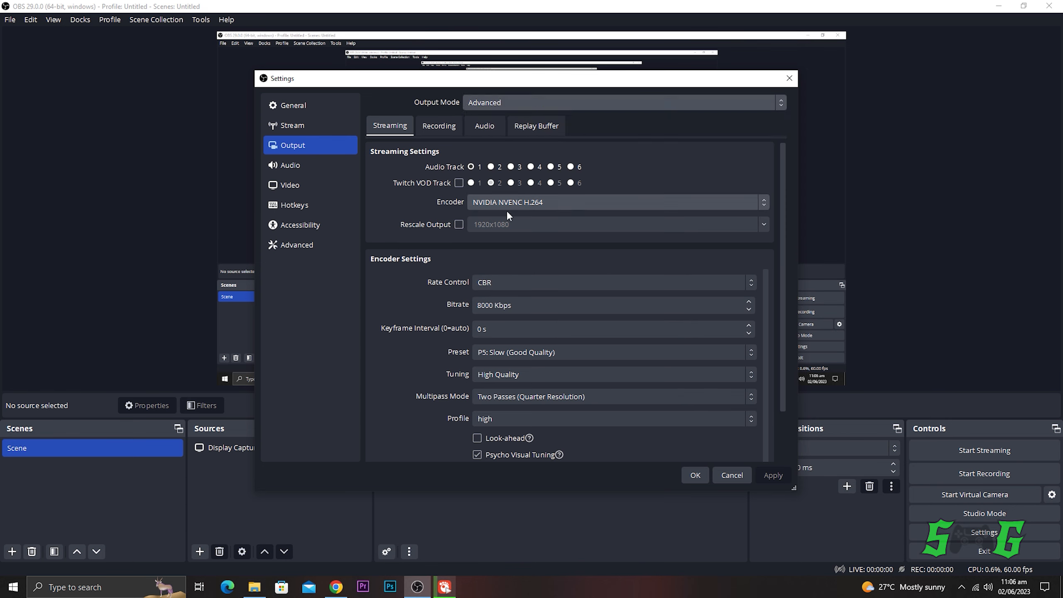
Step: Choose NVIDIA NVENC H.264 as the streaming encoder
left_click(619, 203)
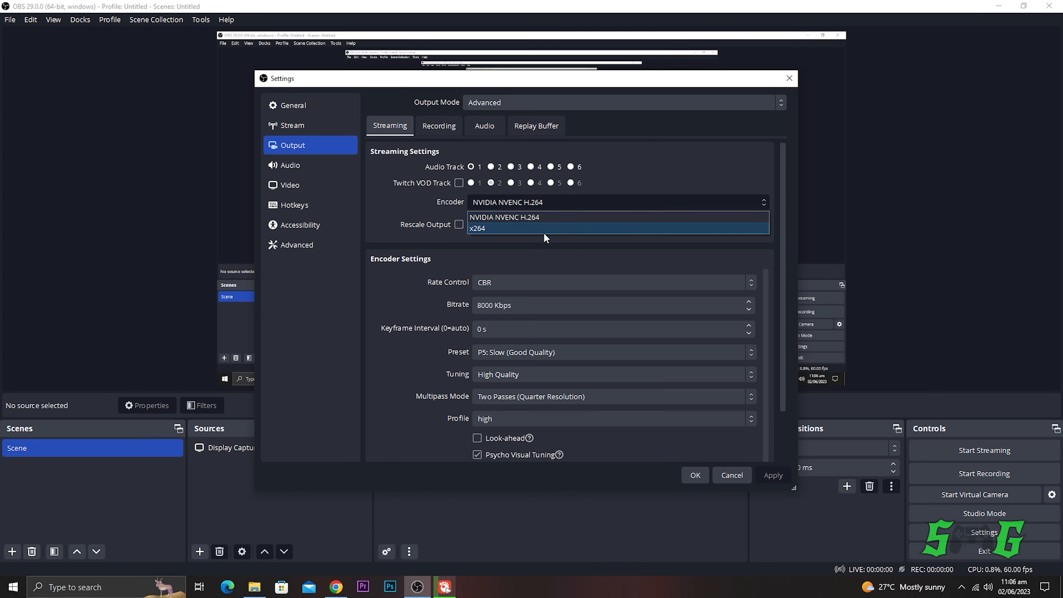
left_click(566, 199)
left_click(565, 199)
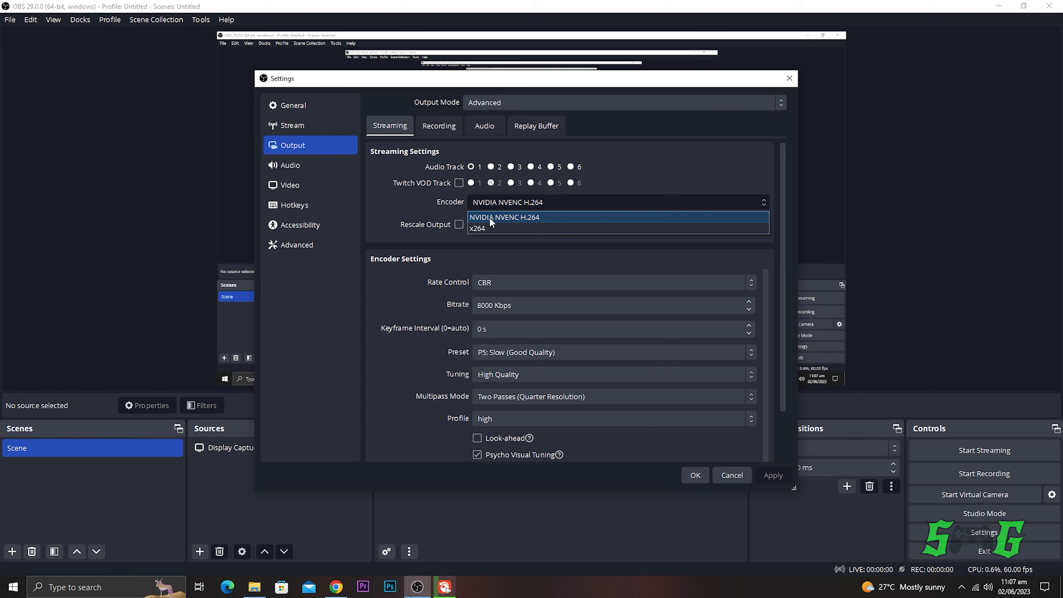
left_click(551, 216)
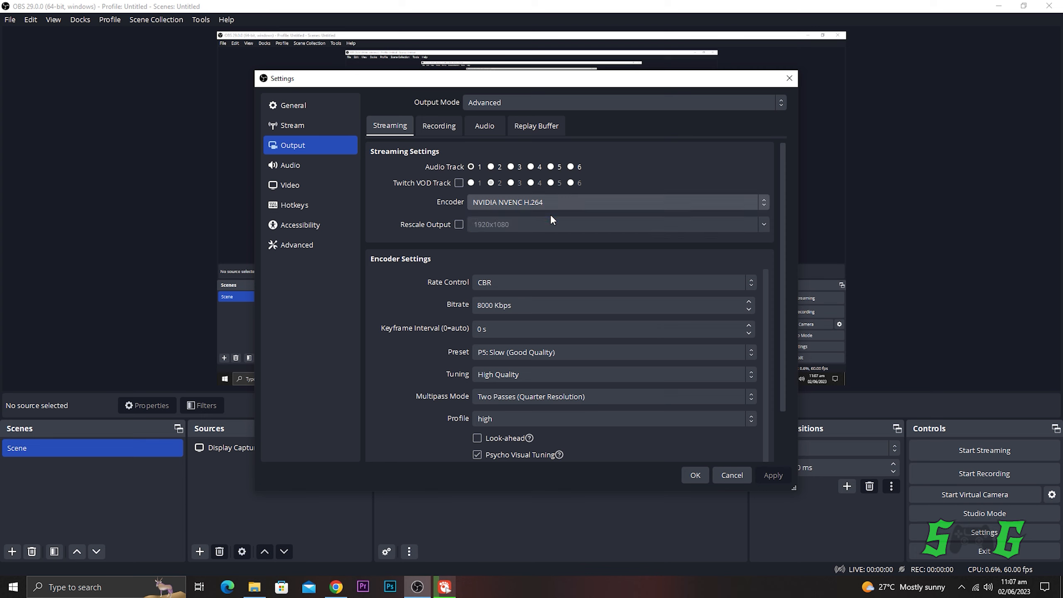
left_click(552, 205)
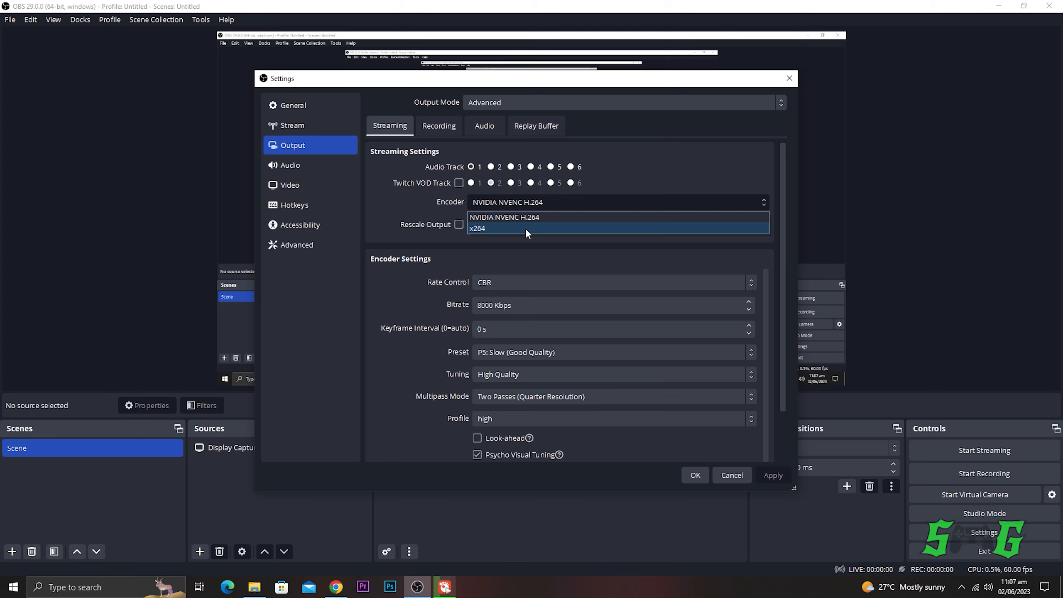
left_click(533, 219)
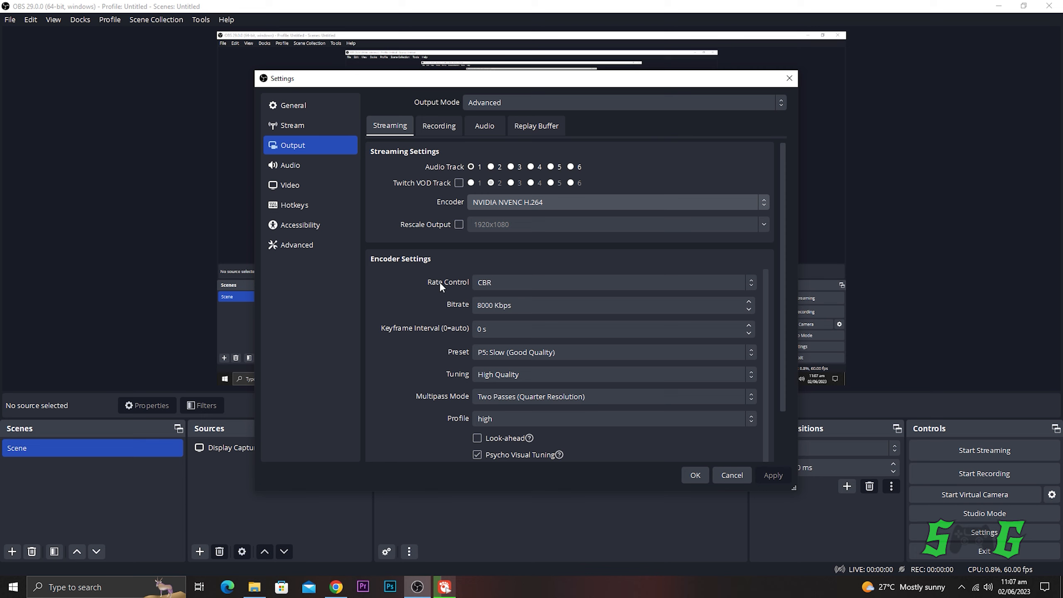
Step: Set the streaming encoder's rate control to CBR, trying CQP along the way
left_click(560, 282)
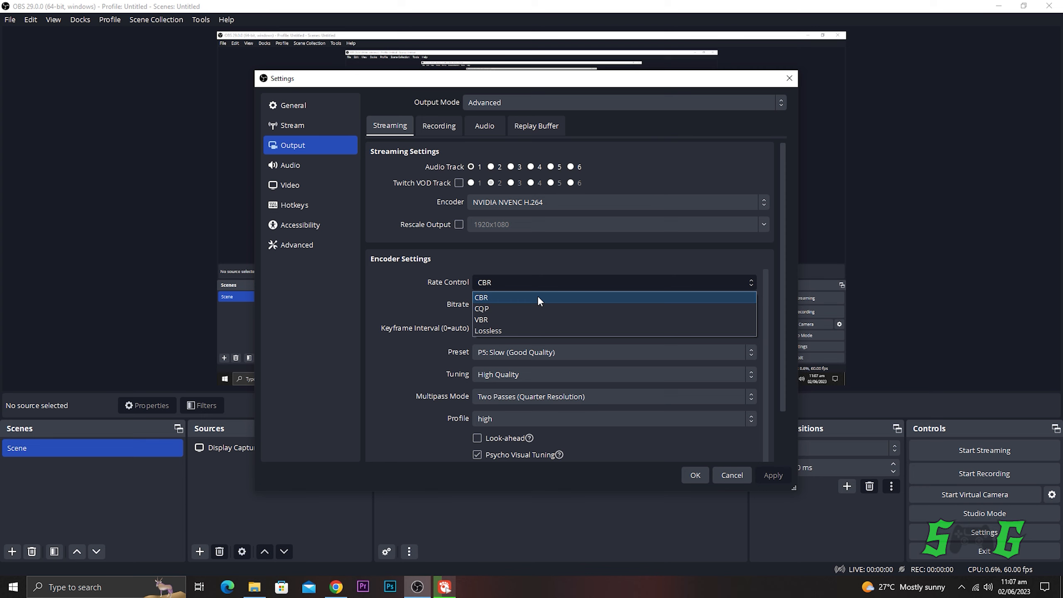
left_click(538, 296)
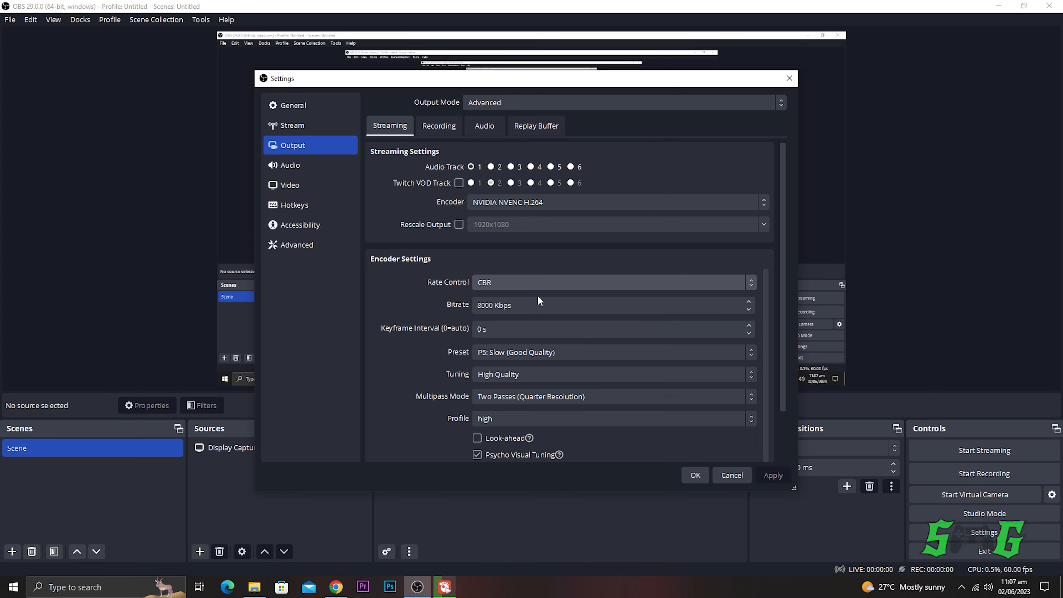
left_click(521, 277)
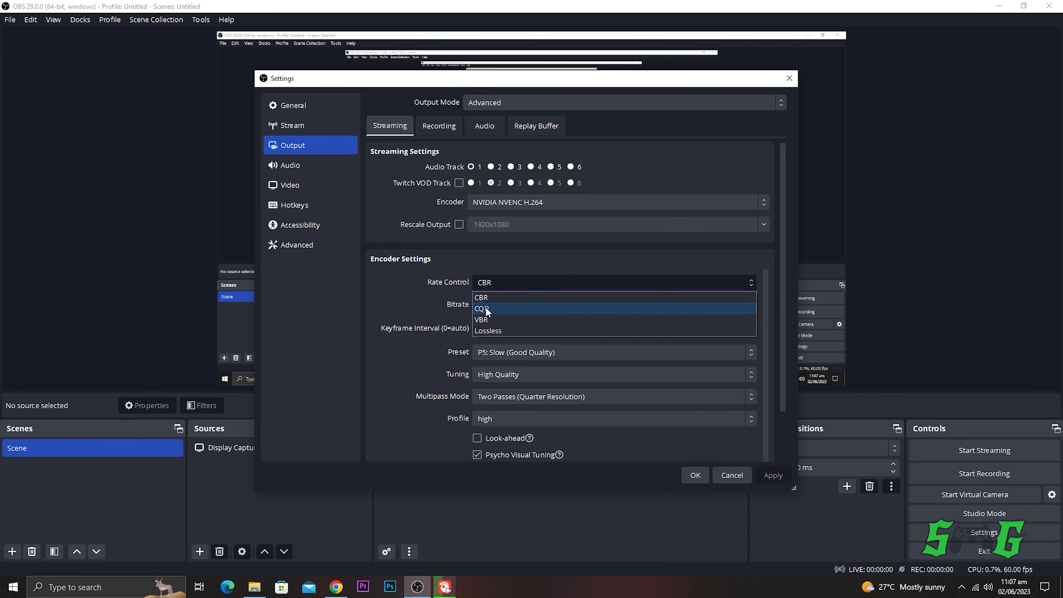
left_click(512, 309)
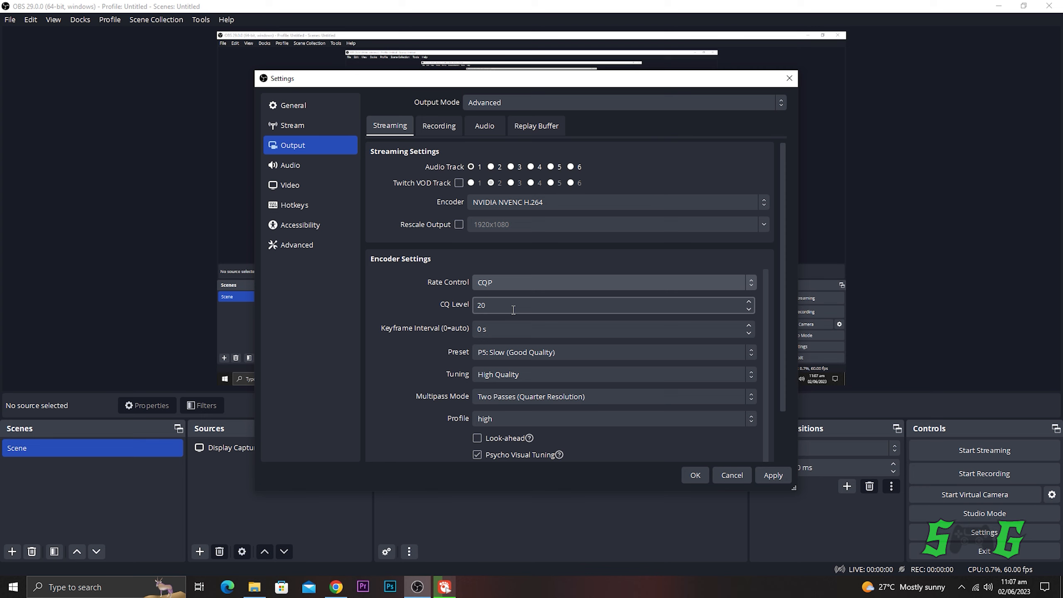
left_click(520, 283)
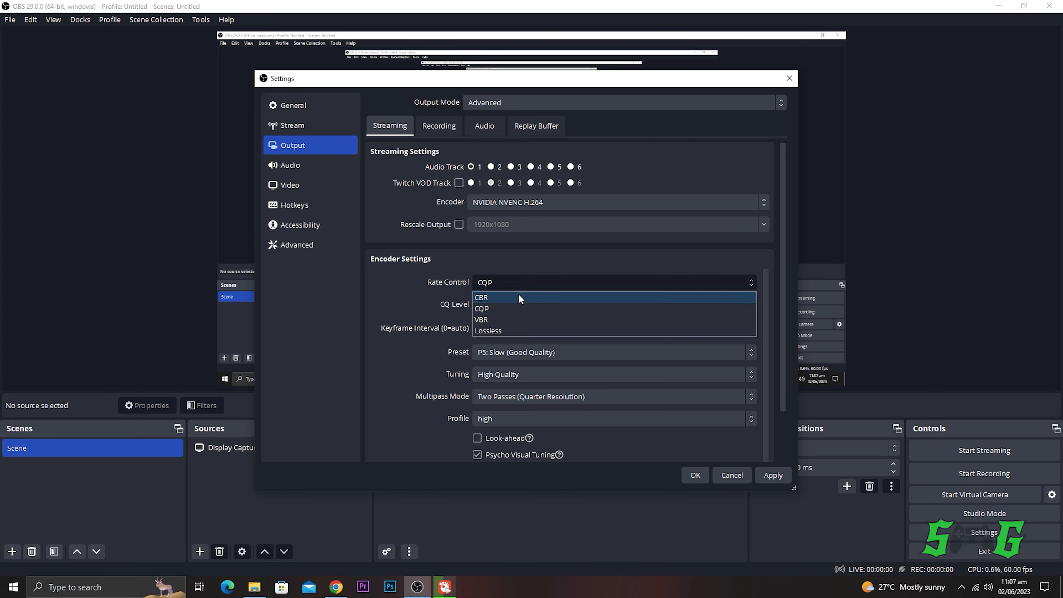
left_click(510, 297)
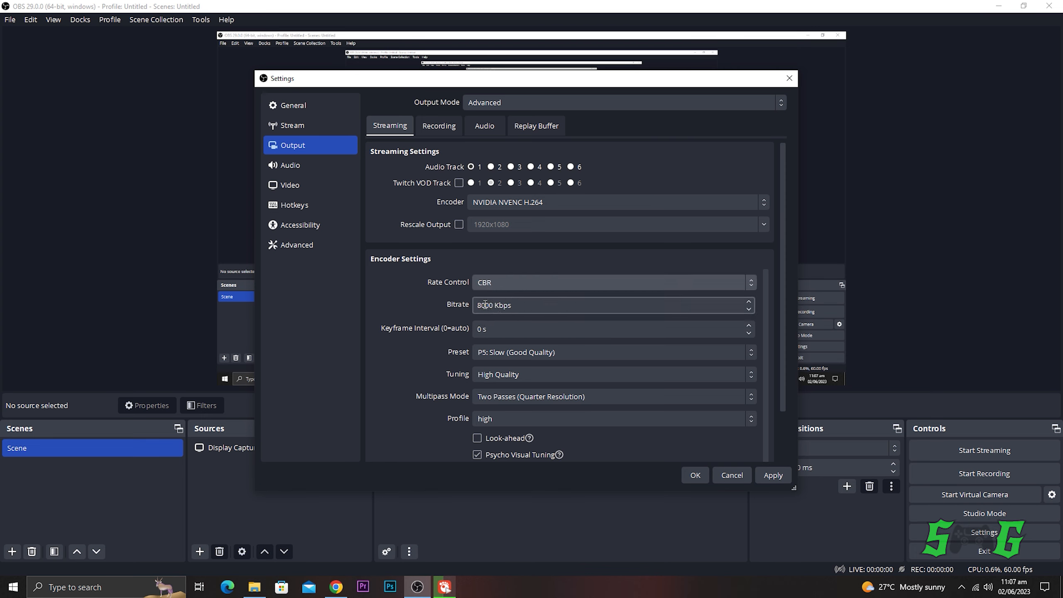
Step: Try 3 as the leading digit of the streaming bitrate and settle on 6
left_click_drag(477, 306, 517, 308)
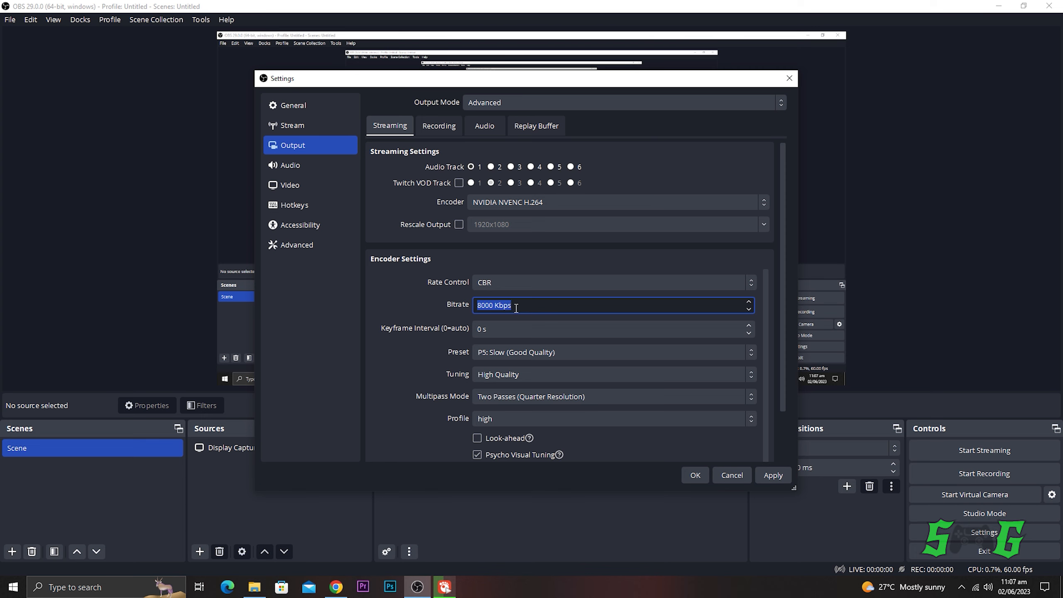
left_click(517, 308)
left_click(482, 306)
type("3")
left_click_drag(482, 306, 464, 312)
type("6")
Step: Set the recording format to mp4 and the recording encoder to (Use stream encoder)
left_click(457, 126)
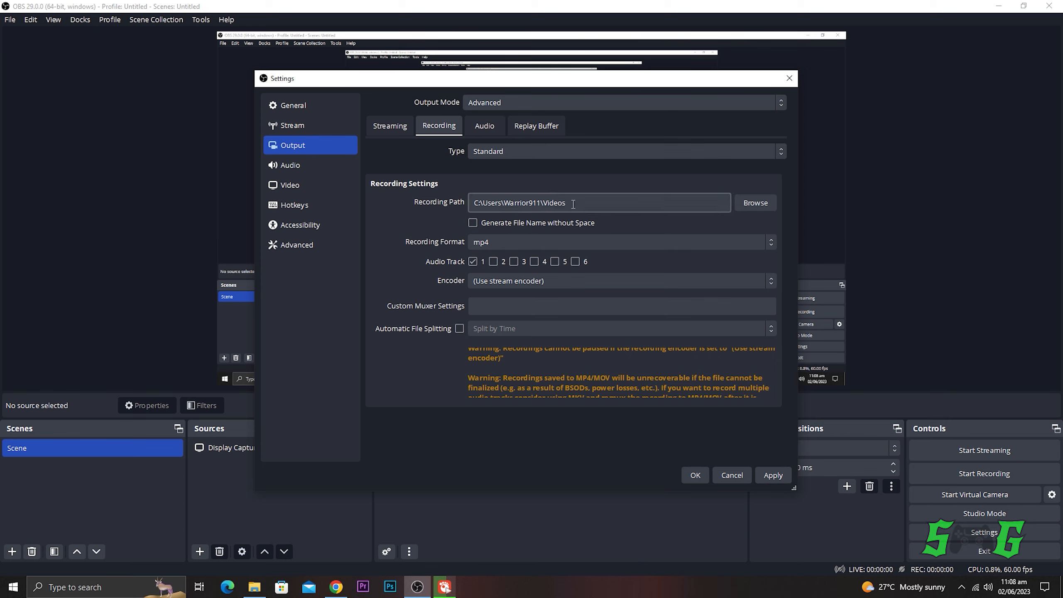
left_click(539, 243)
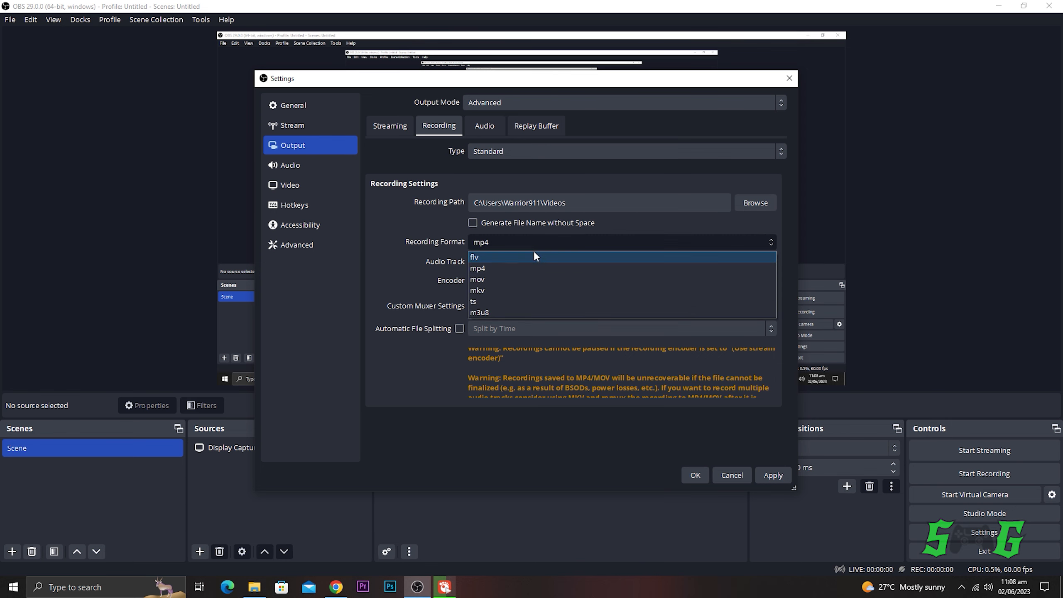
left_click(528, 268)
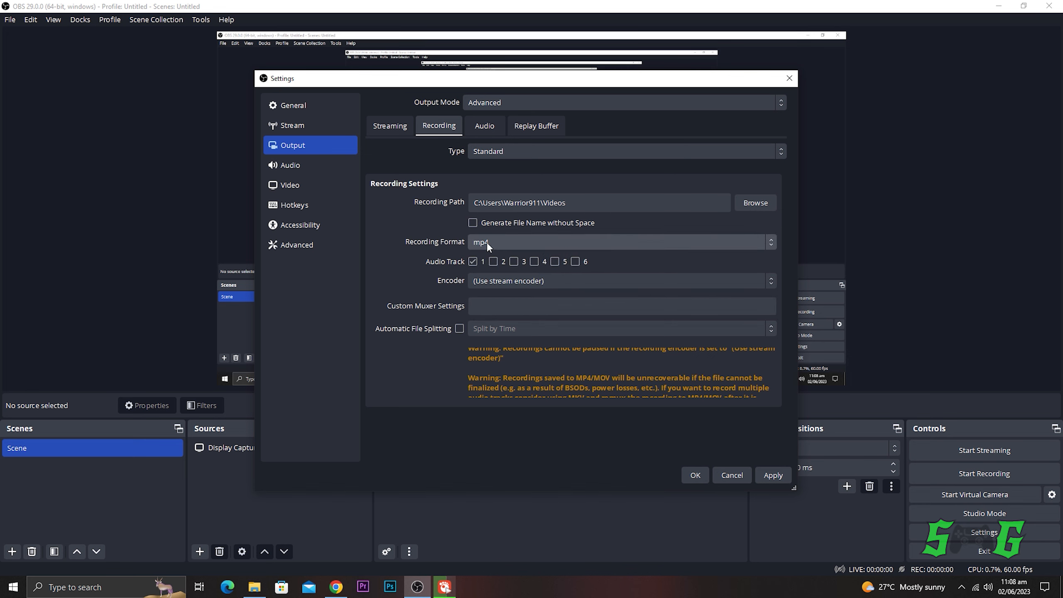
left_click(566, 282)
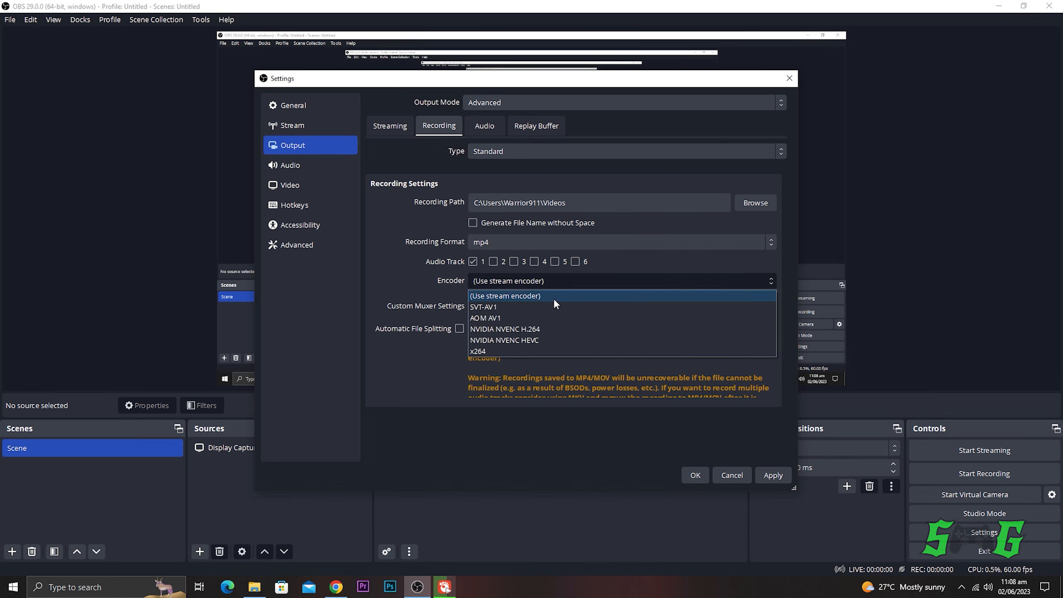
left_click(556, 298)
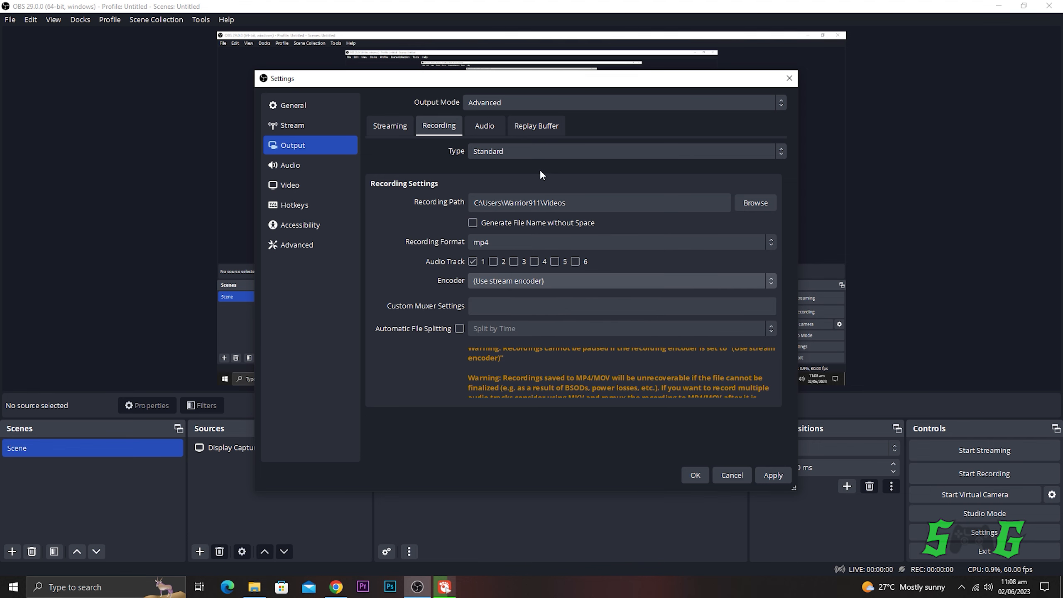
Step: Set the Track 1 audio bitrate in the output settings to 192, trying 320 first
left_click(483, 131)
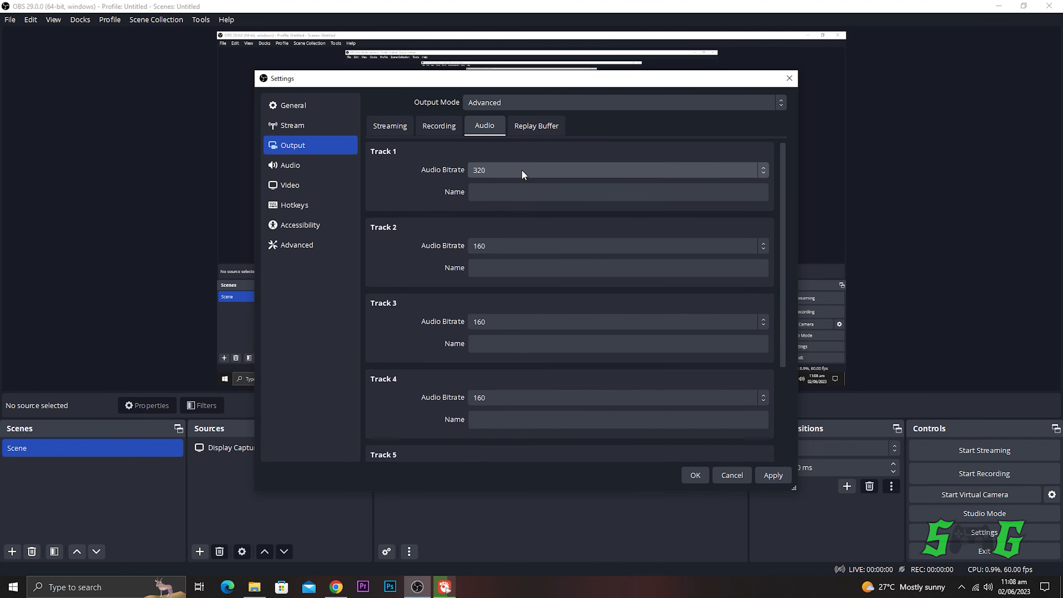
left_click(591, 170)
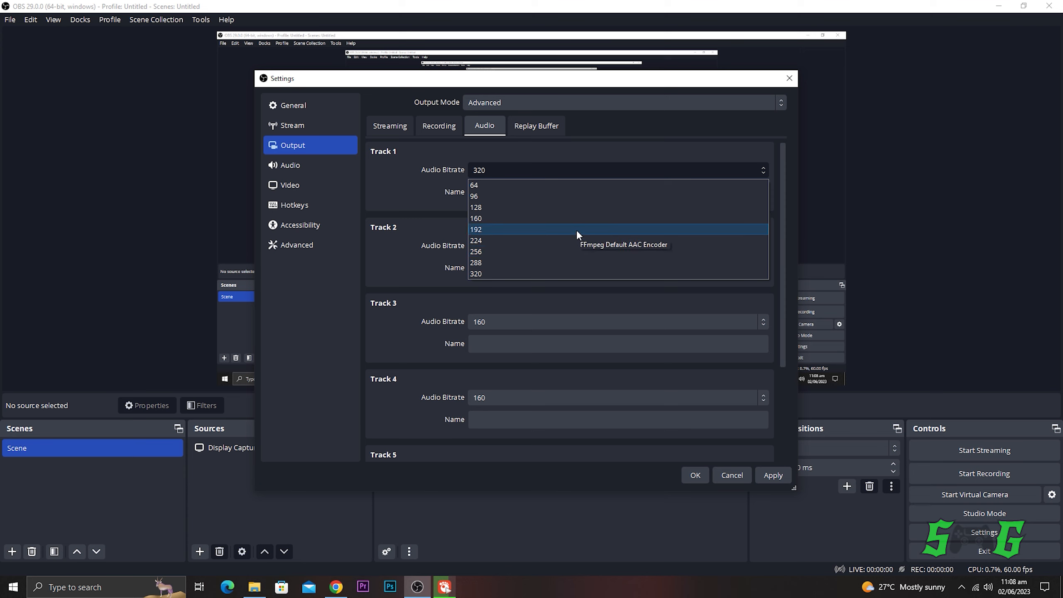
left_click(578, 271)
left_click(554, 169)
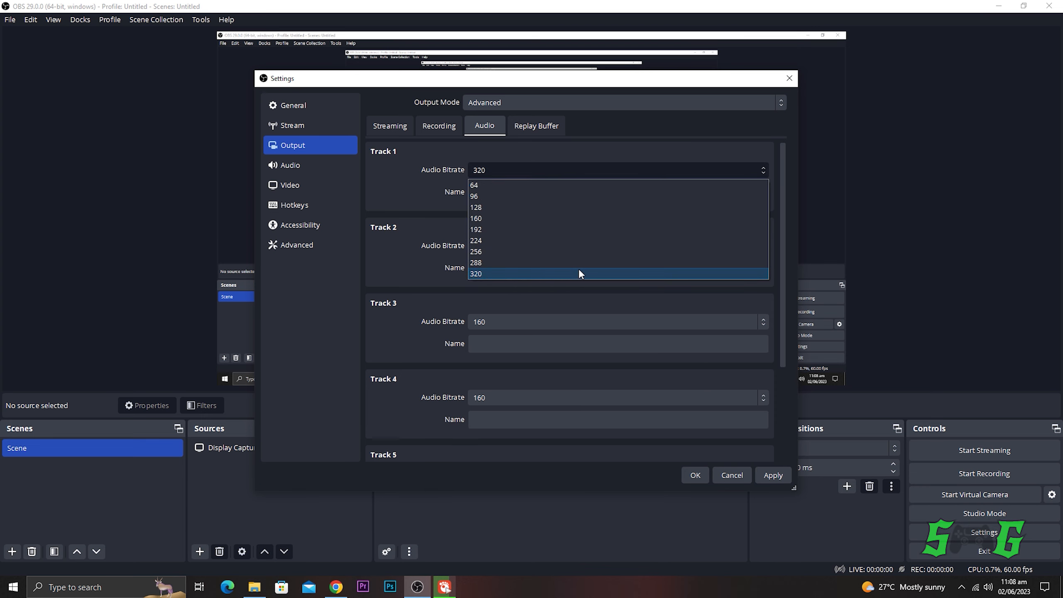
left_click(493, 272)
left_click(510, 169)
left_click(512, 229)
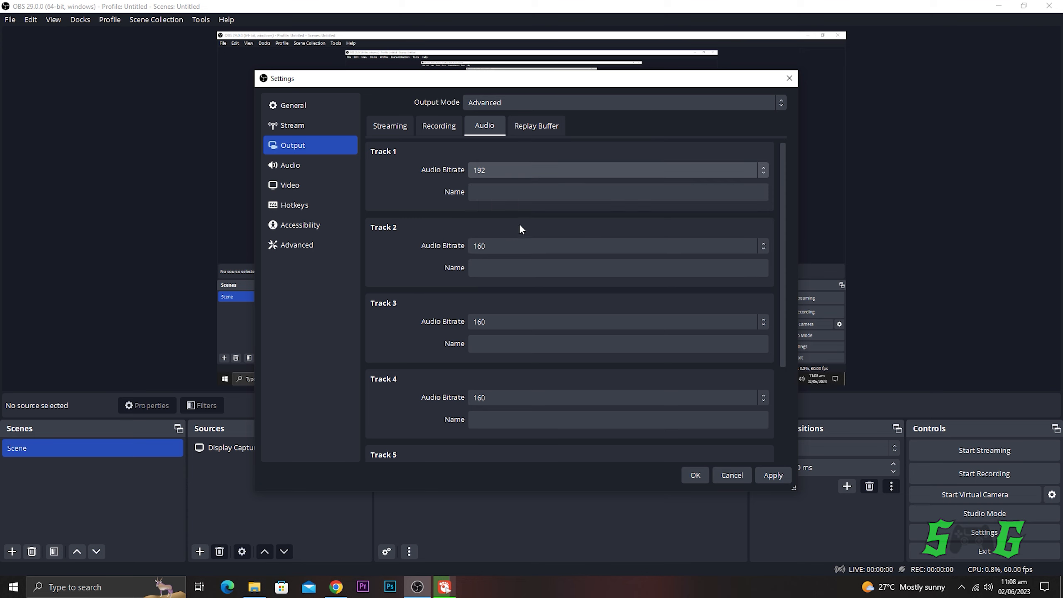
left_click(476, 169)
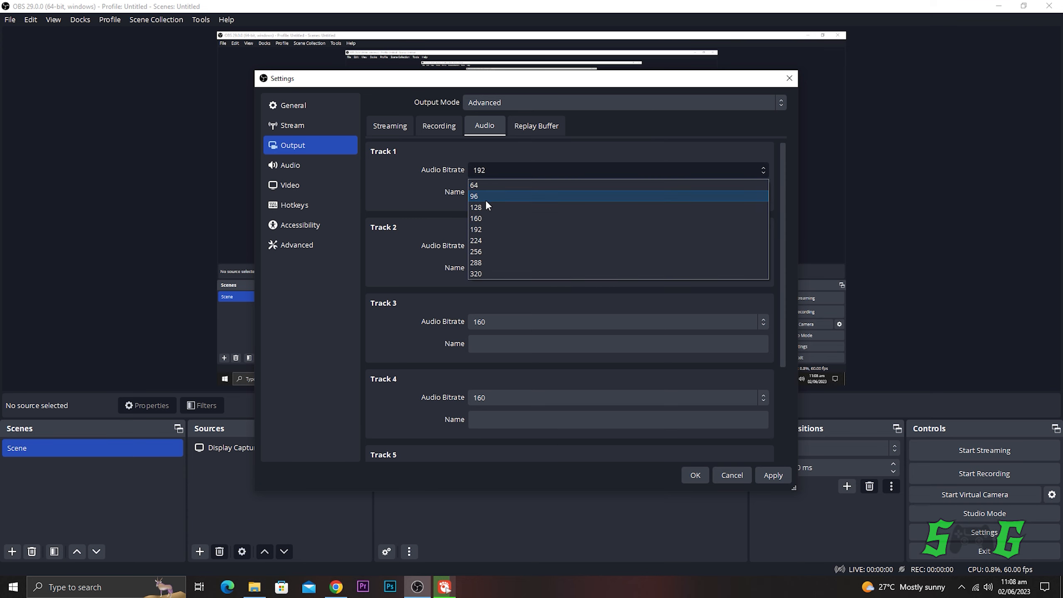
left_click(477, 228)
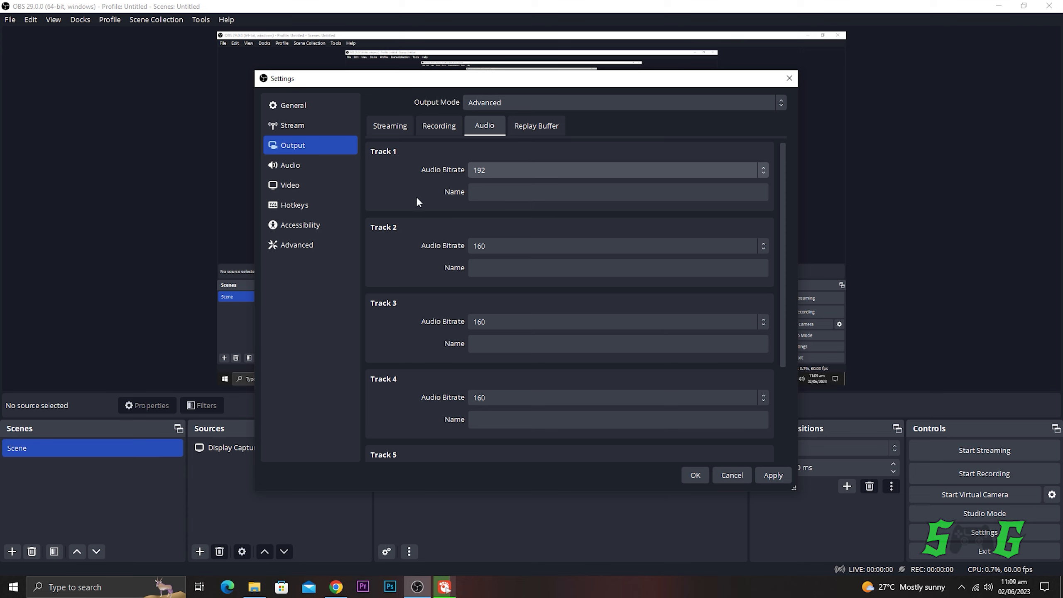
Step: Set the base canvas and scaled output resolutions to 1920x1080 and the common FPS value to 60
left_click(307, 186)
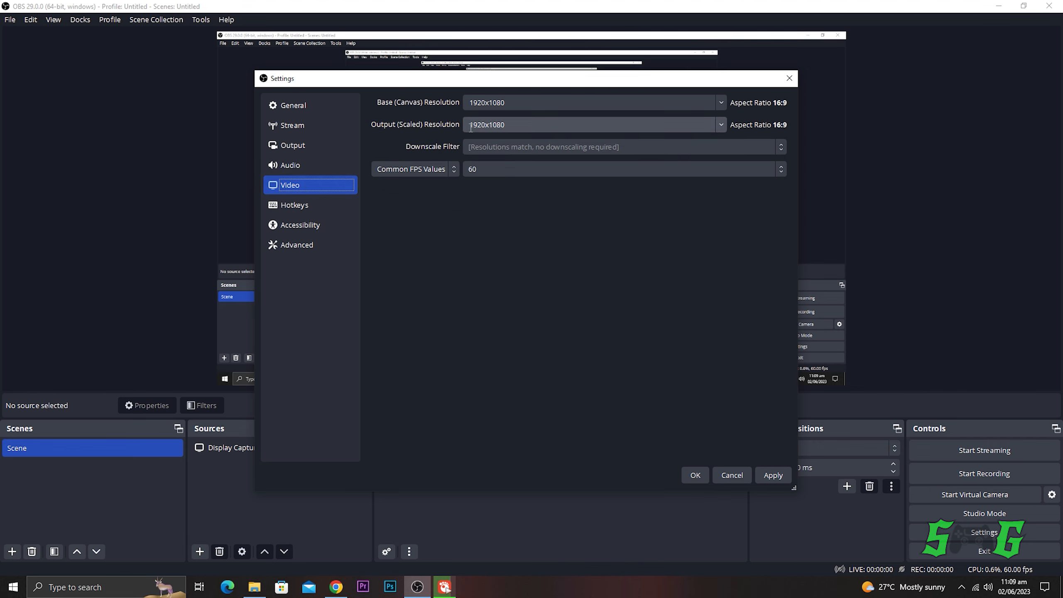
left_click(719, 101)
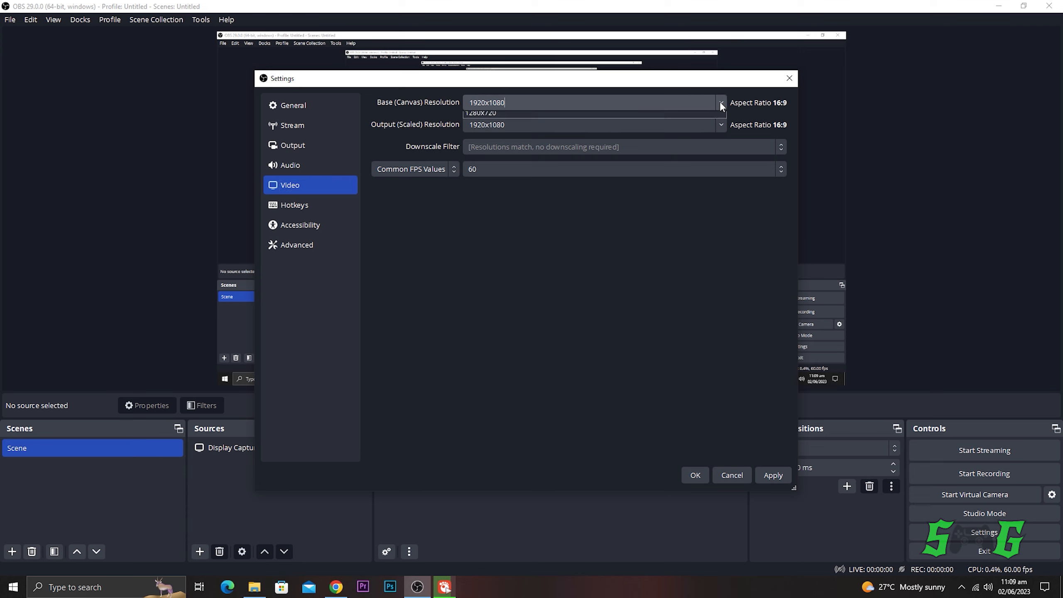
left_click(701, 118)
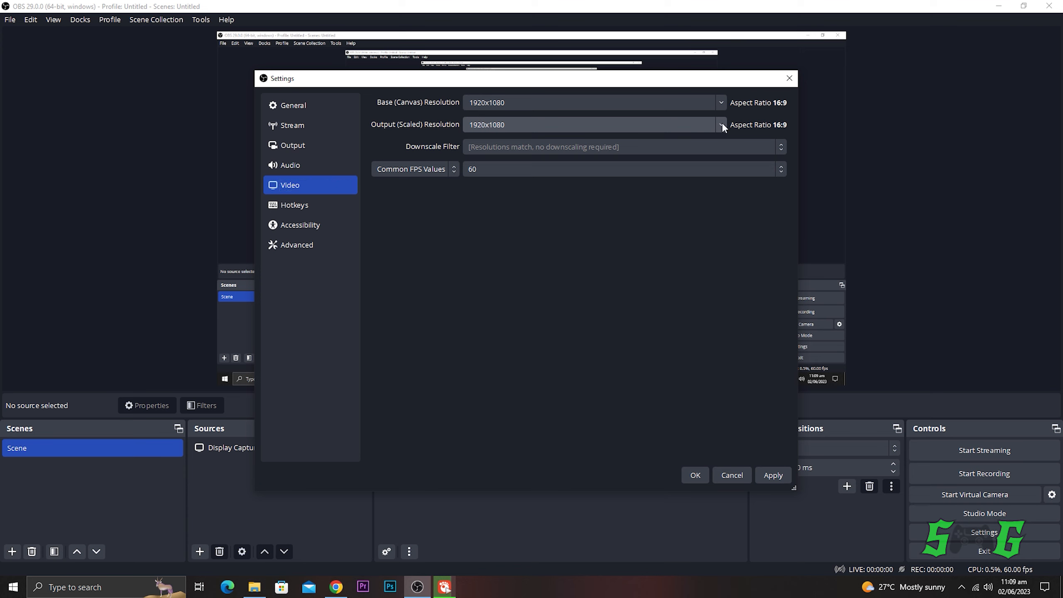
left_click(721, 124)
left_click(687, 140)
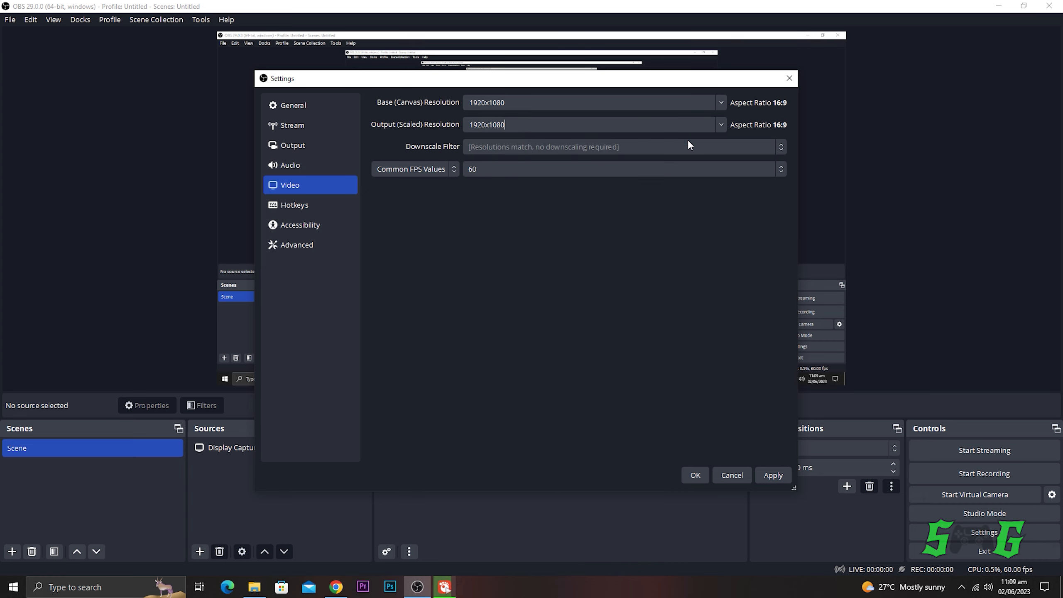
left_click(512, 167)
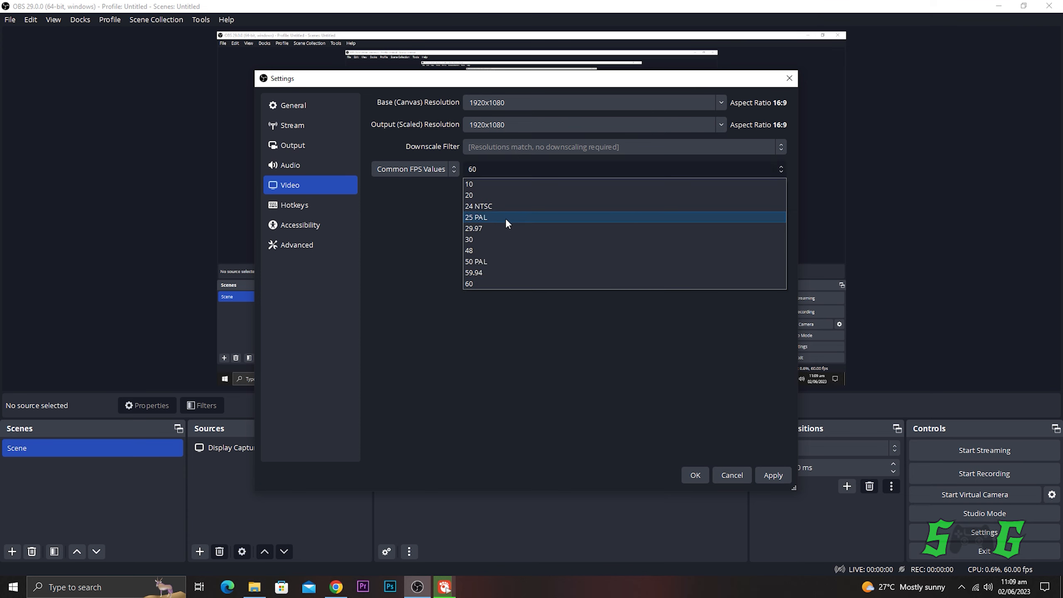
left_click(493, 281)
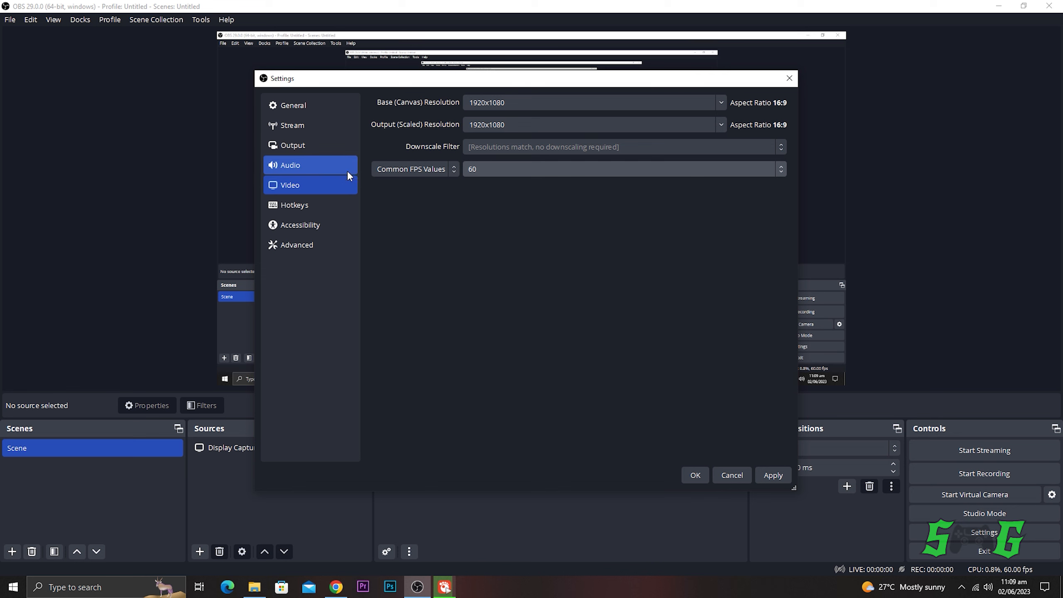
Step: Set the audio sample rate to 48 kHz and the channels to Stereo
left_click(301, 164)
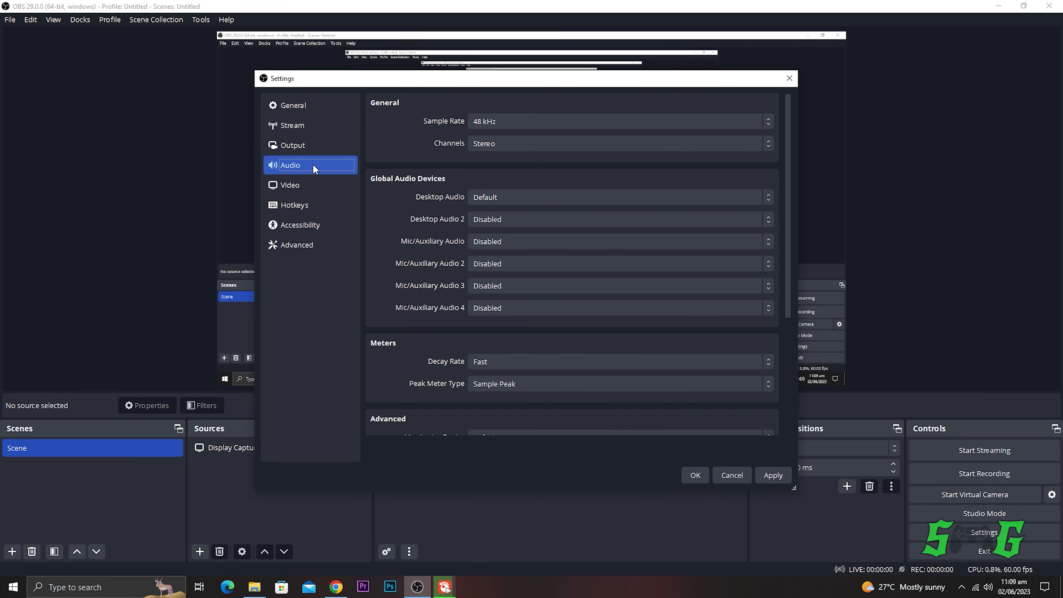
left_click(589, 121)
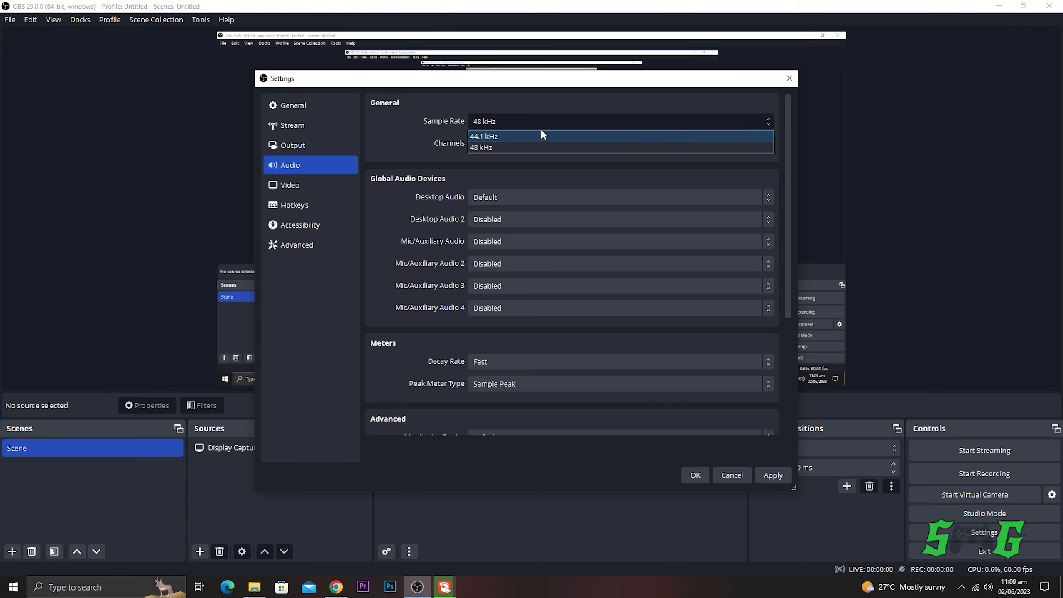
left_click(520, 147)
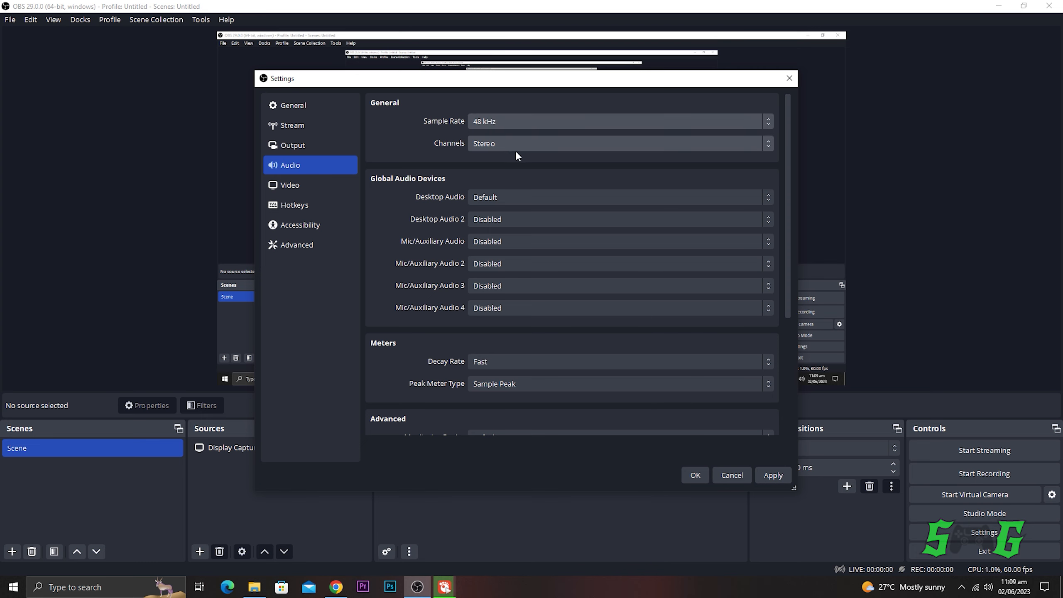
left_click(501, 142)
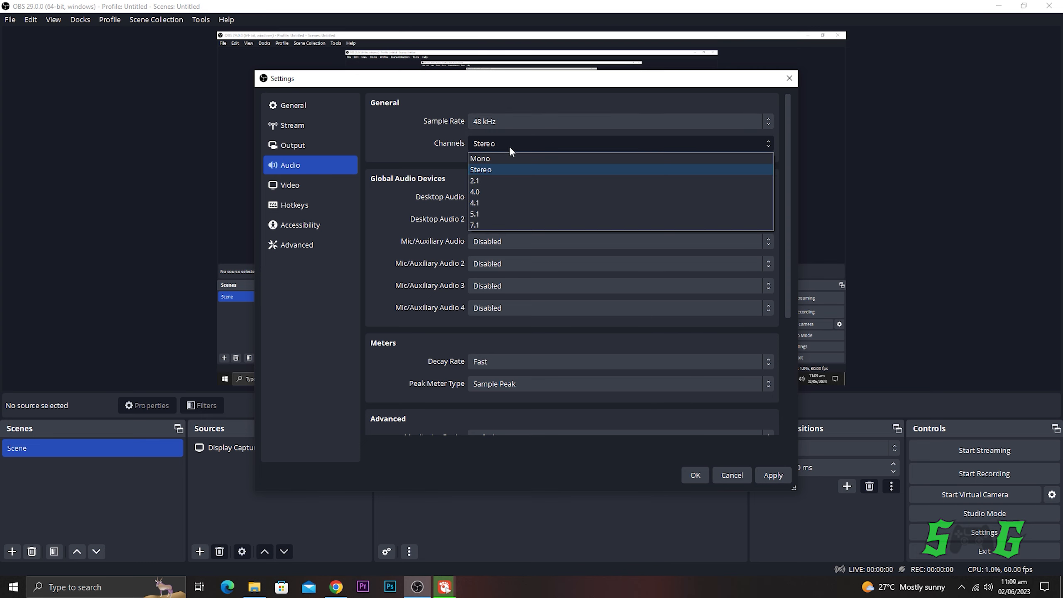
left_click(508, 176)
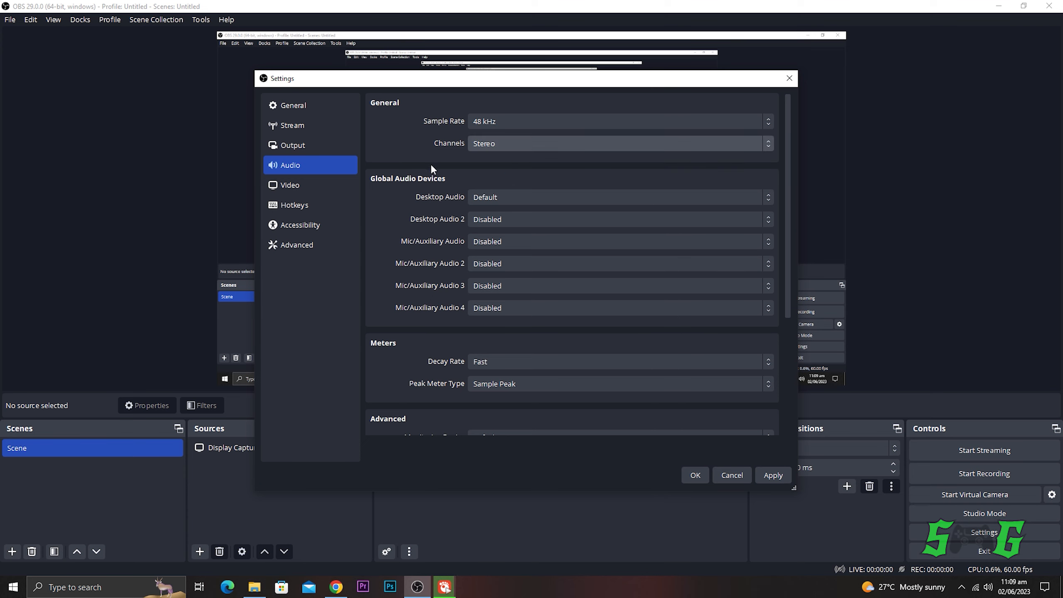
Step: Set the advanced video color space to Rec. 709 and color range to Full, and apply and close the settings
left_click(309, 247)
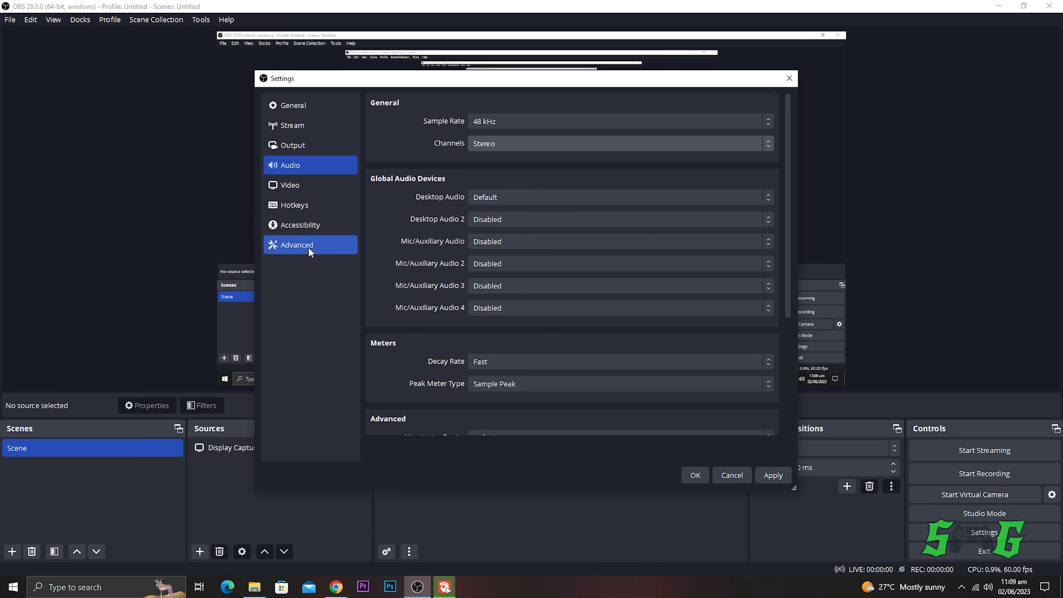
left_click(526, 240)
left_click(516, 266)
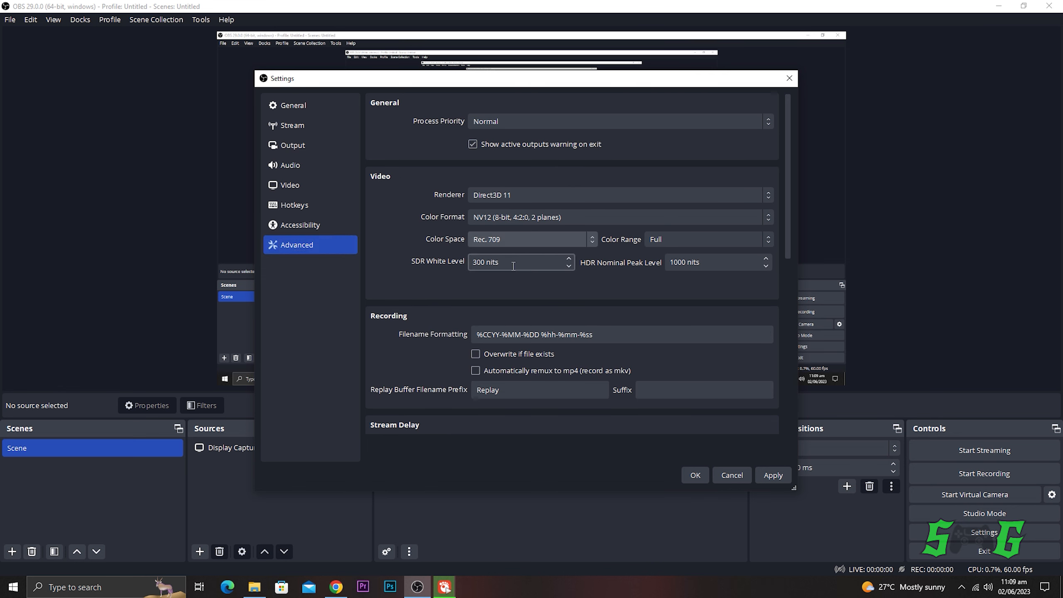
left_click(679, 239)
left_click(671, 263)
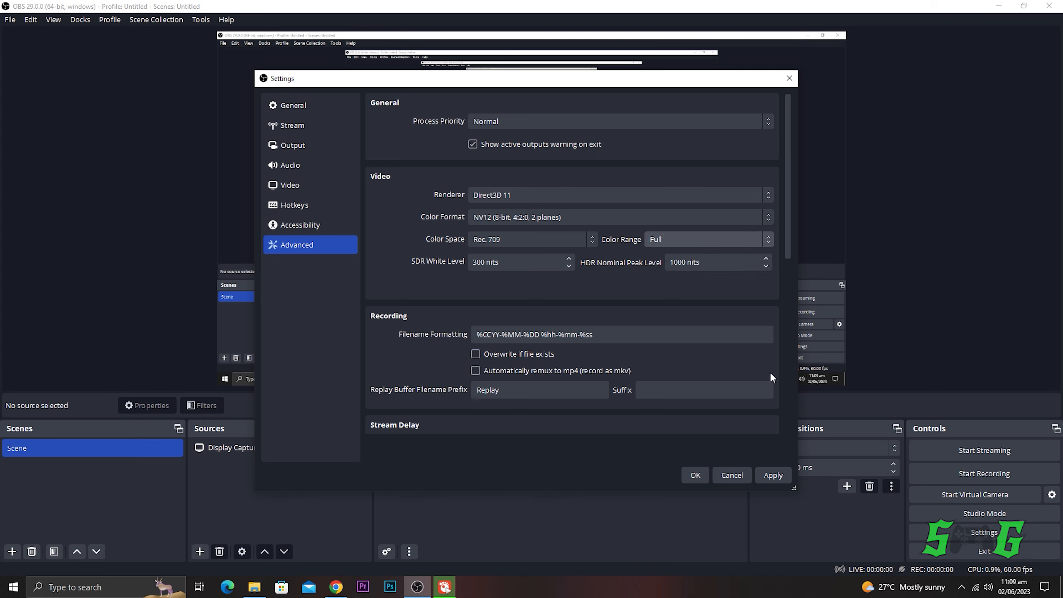
left_click(772, 481)
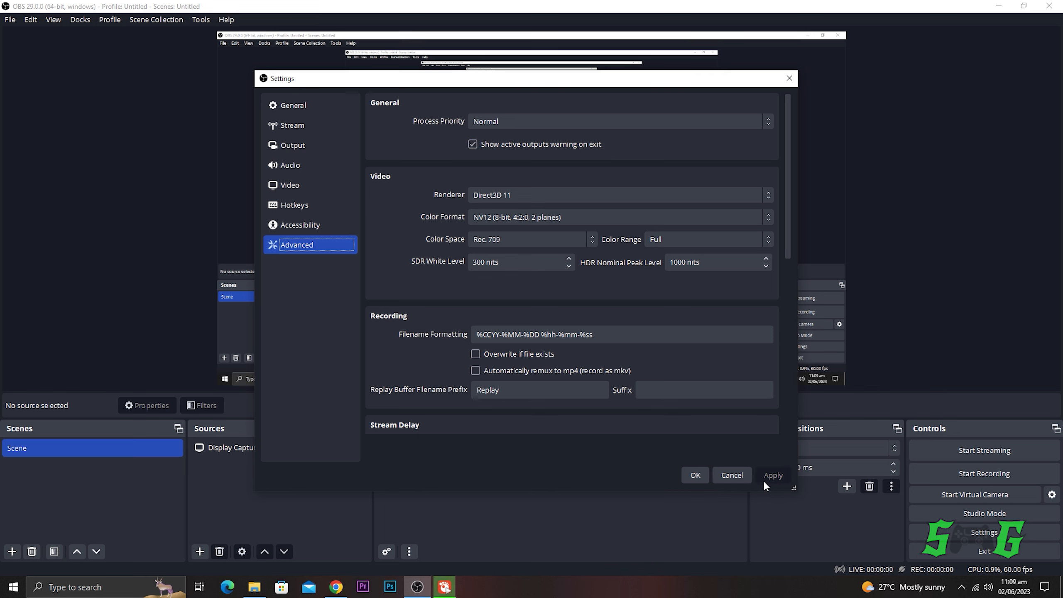
left_click(696, 475)
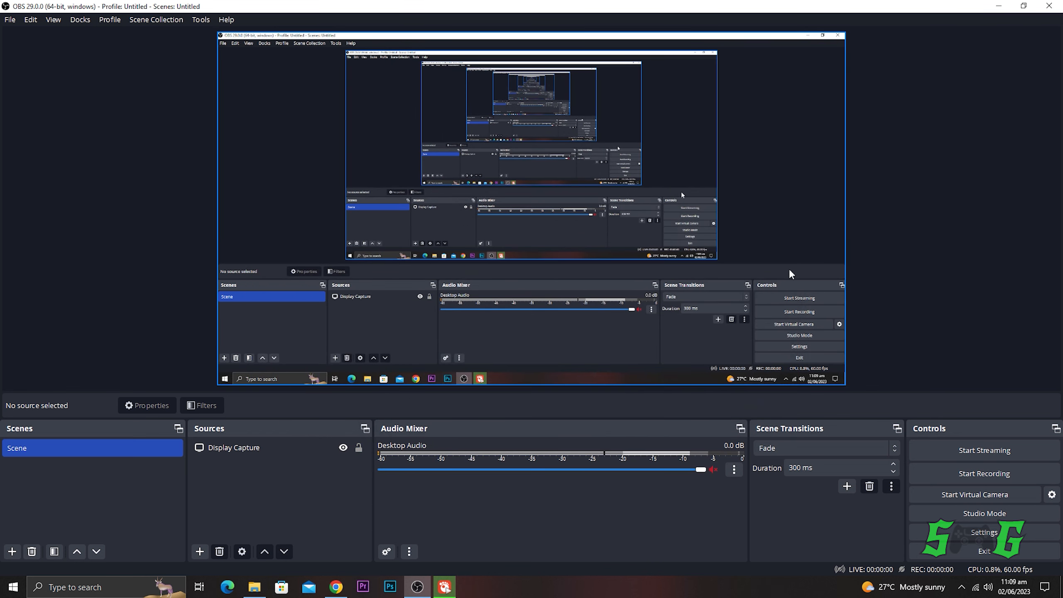